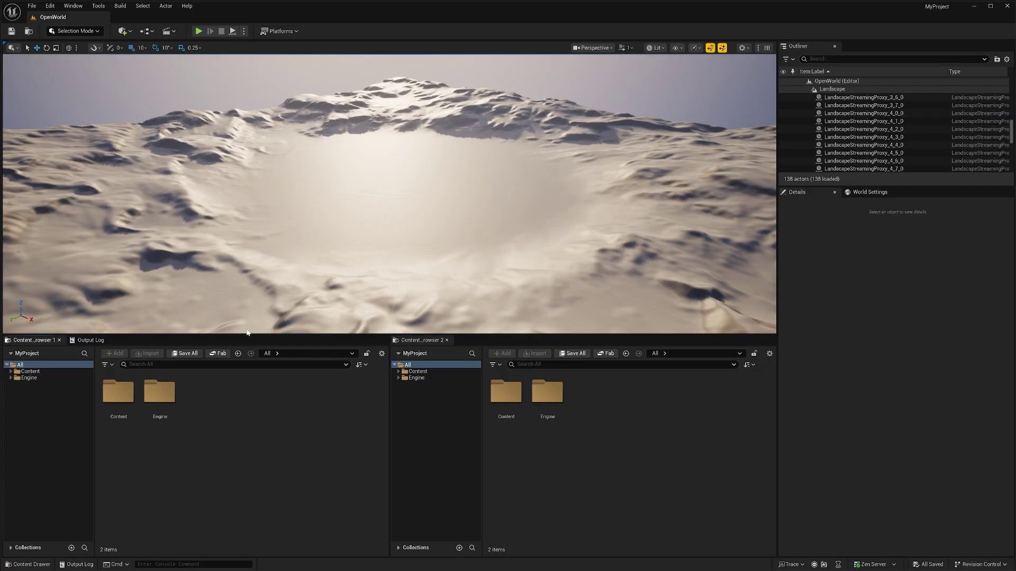
Filter the Plugins list for 'enh' to confirm Enhanced Input is enabled
{"action": "left_click", "coordinate": [49, 6]}
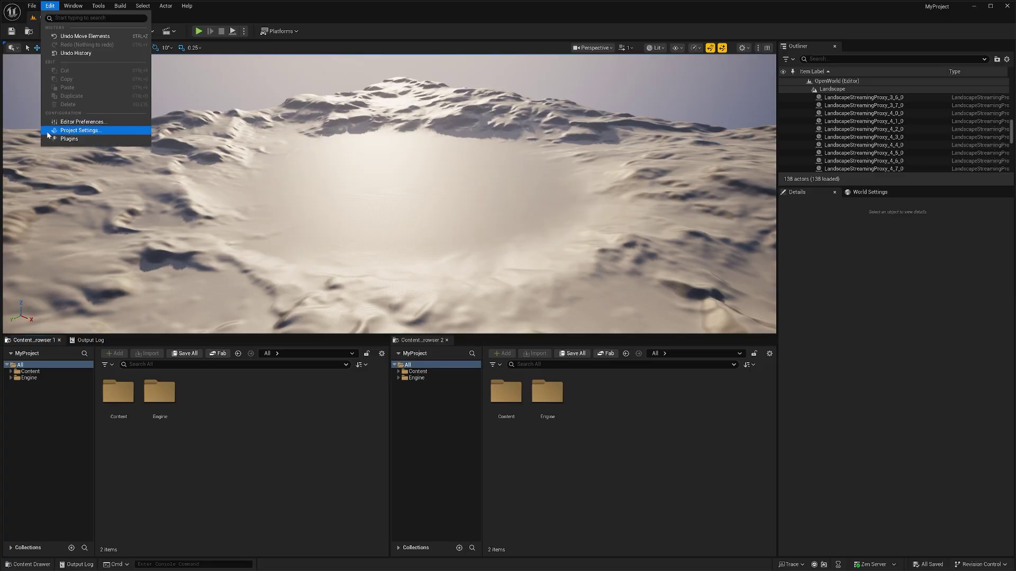
{"action": "left_click", "coordinate": [69, 139]}
{"action": "type", "text": "enh"}
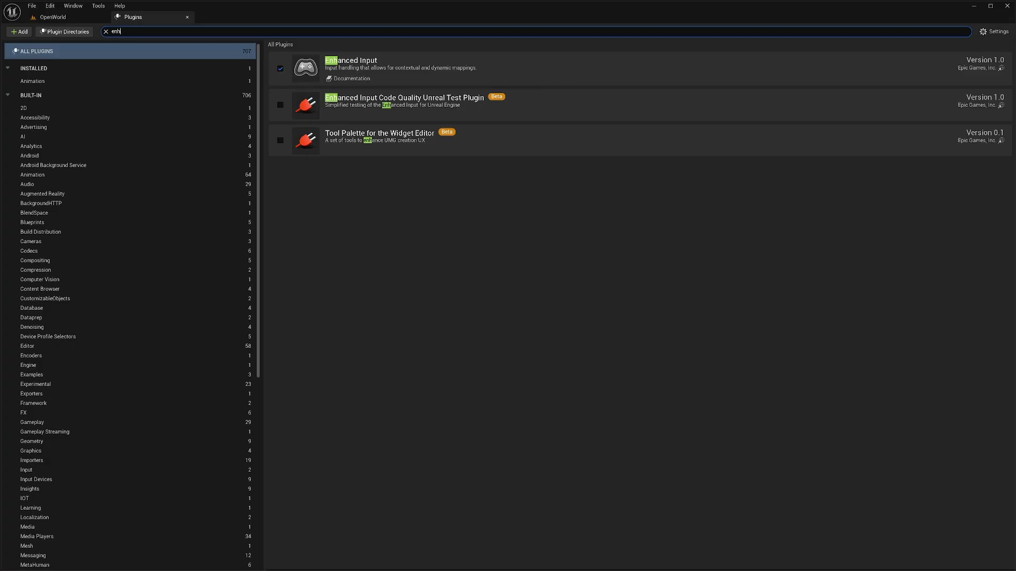
{"action": "left_click", "coordinate": [50, 6]}
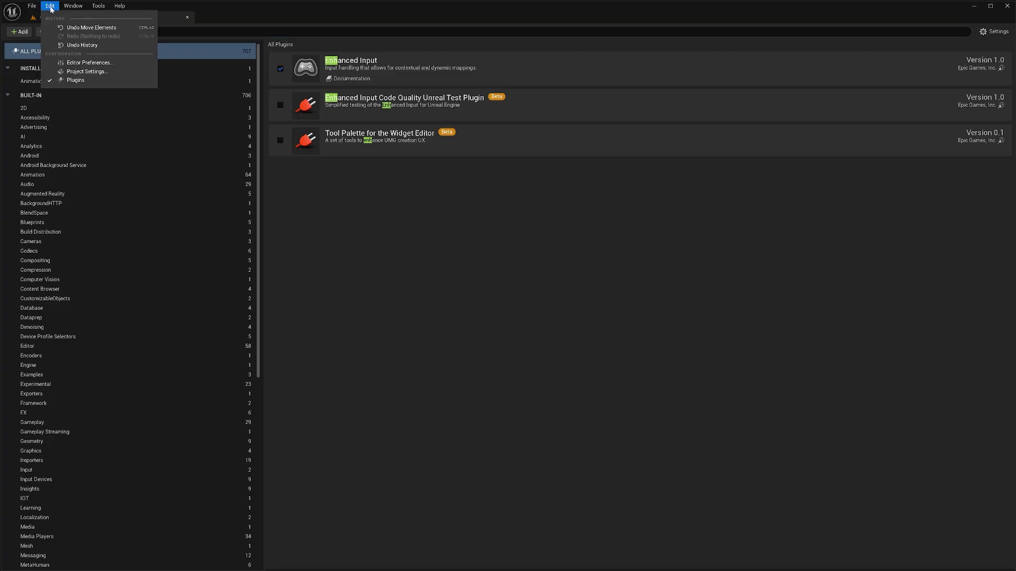
Check the engine Input project settings, then close the Project Settings and Plugins tabs
{"action": "left_click", "coordinate": [59, 77]}
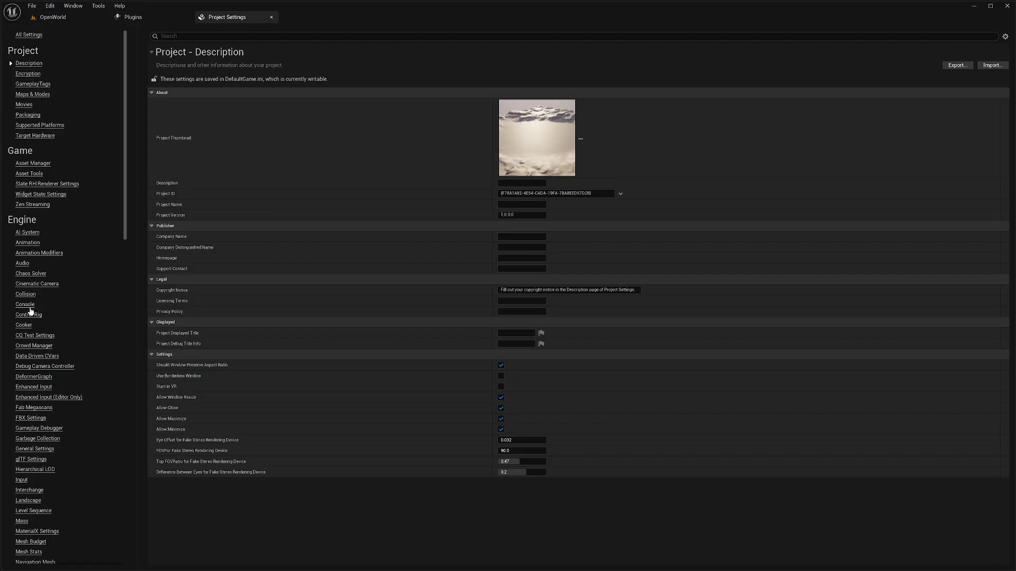
{"action": "left_click", "coordinate": [21, 481]}
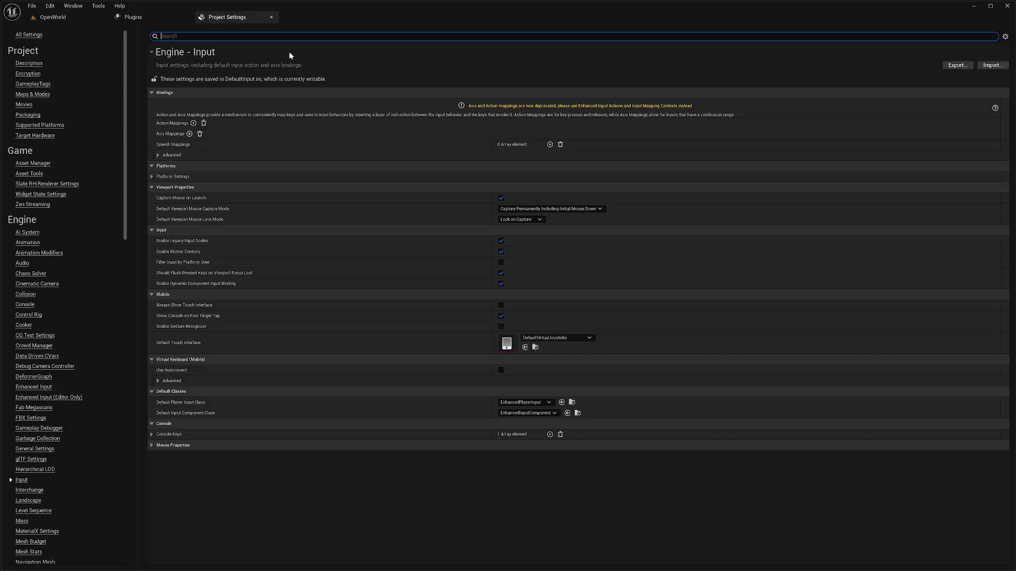
{"action": "left_click", "coordinate": [271, 17]}
{"action": "left_click", "coordinate": [188, 18]}
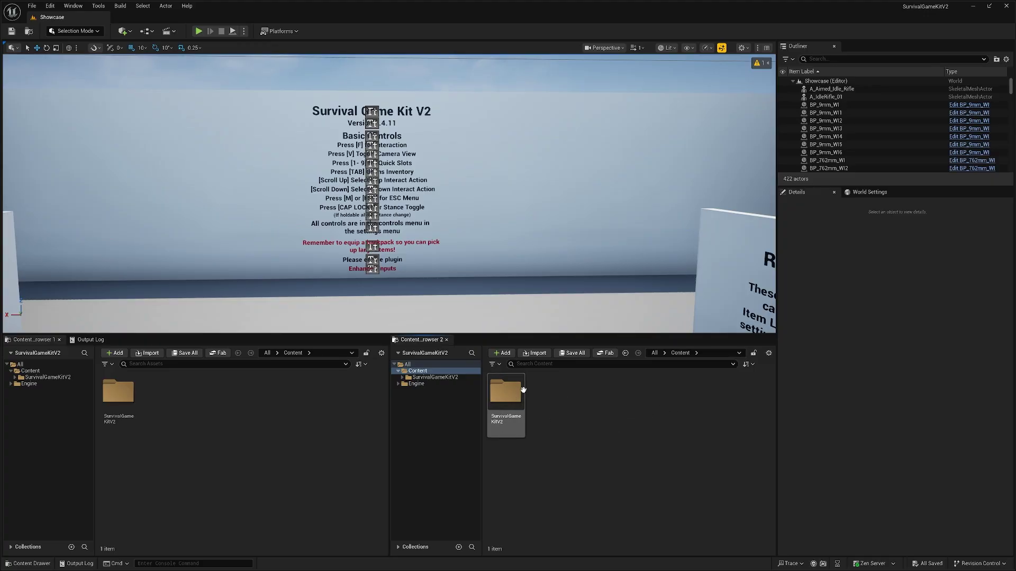
Migrate the SurvivalGameKitV2 folder, reviewing and approving its assets in the Asset Report
{"action": "right_click", "coordinate": [505, 394]}
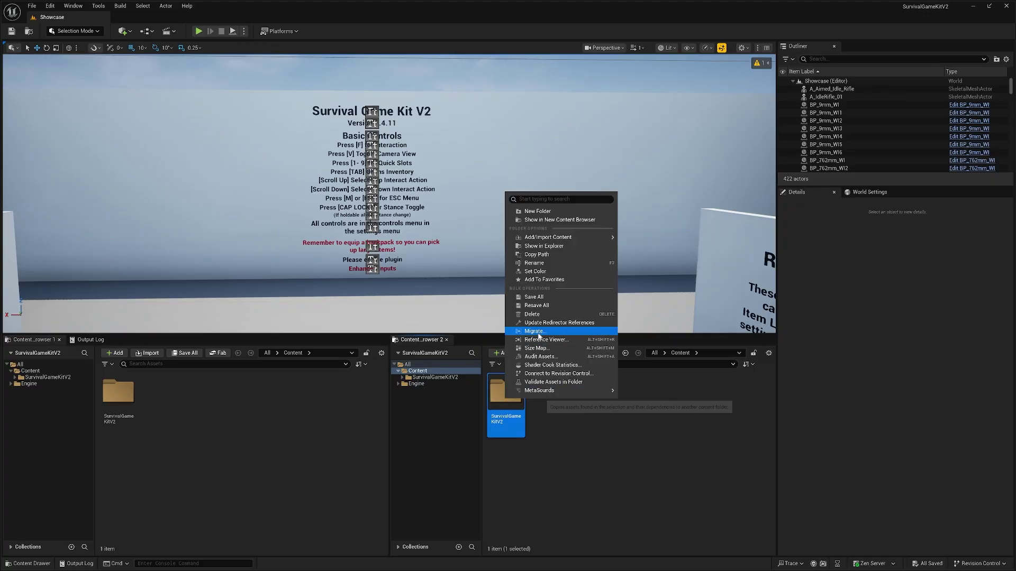
{"action": "left_click", "coordinate": [534, 331]}
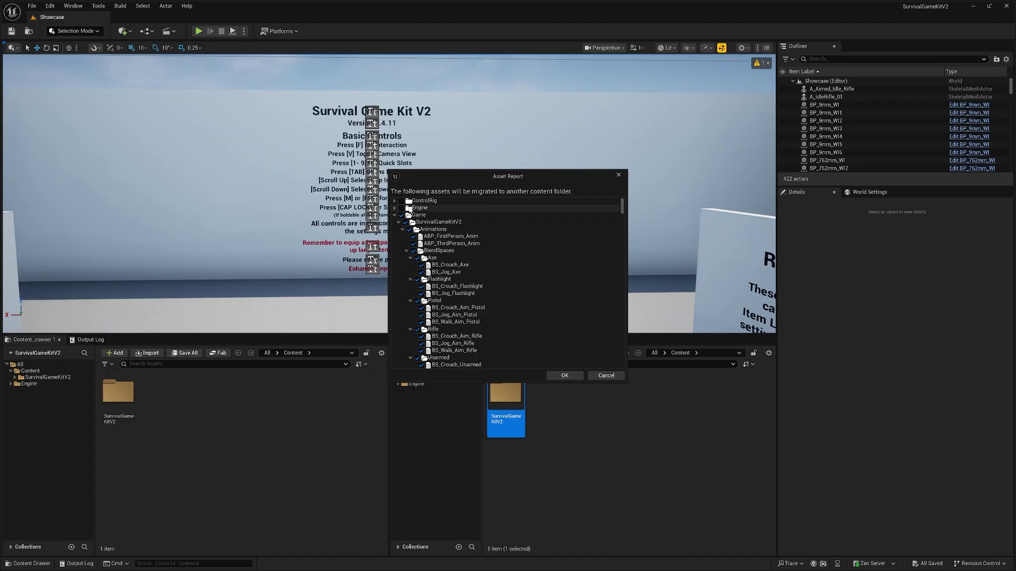
{"action": "left_click", "coordinate": [394, 215]}
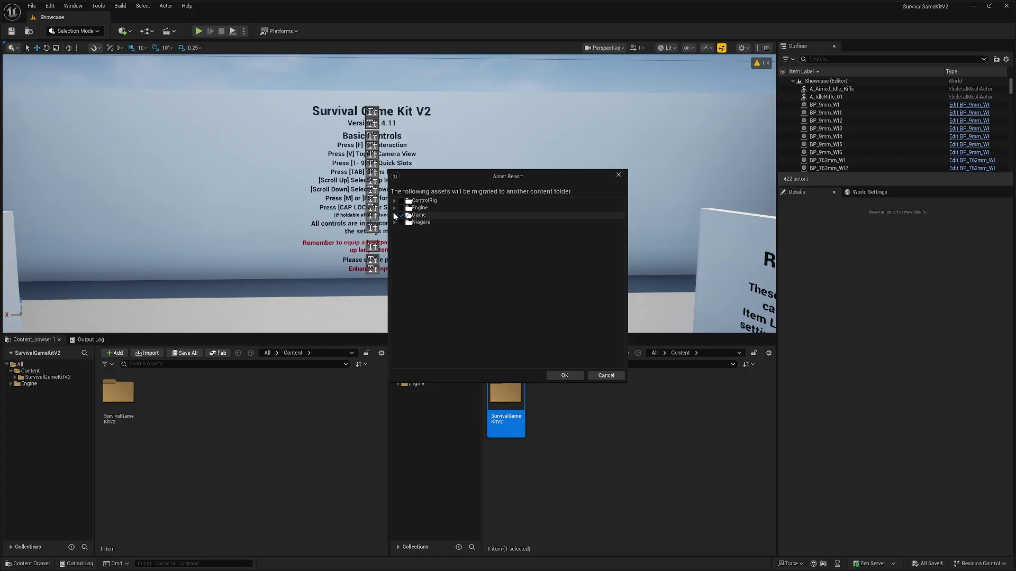
{"action": "left_click", "coordinate": [394, 216]}
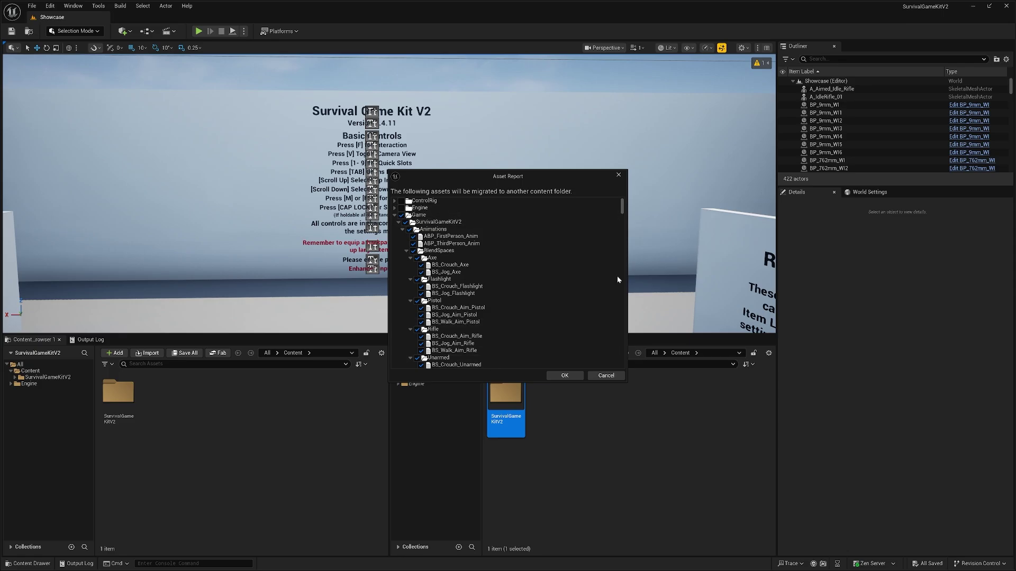
{"action": "left_click", "coordinate": [564, 375]}
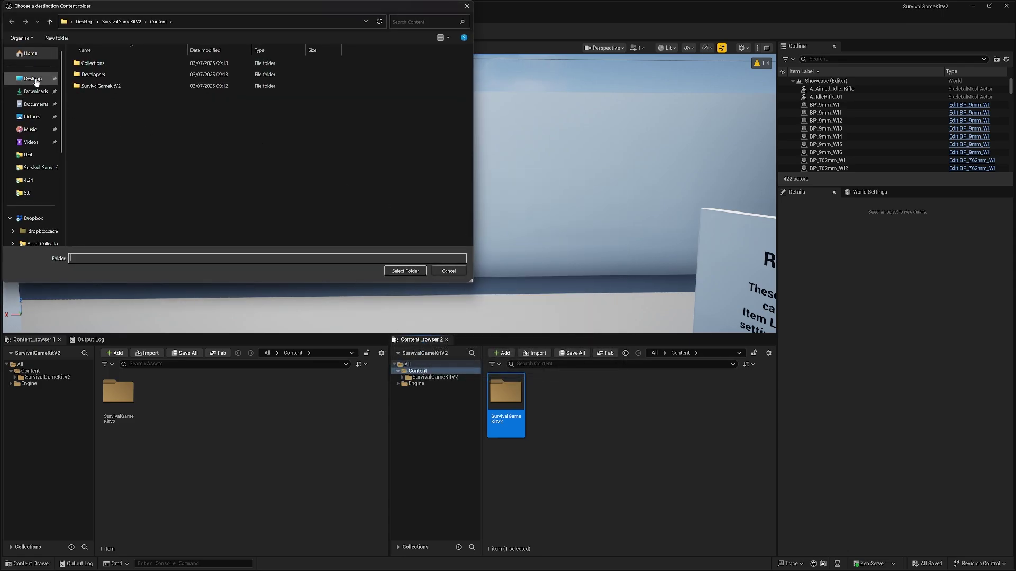
Choose Desktop > MyProject > Content as the migration destination and return to the MyProject editor
{"action": "left_click", "coordinate": [35, 79]}
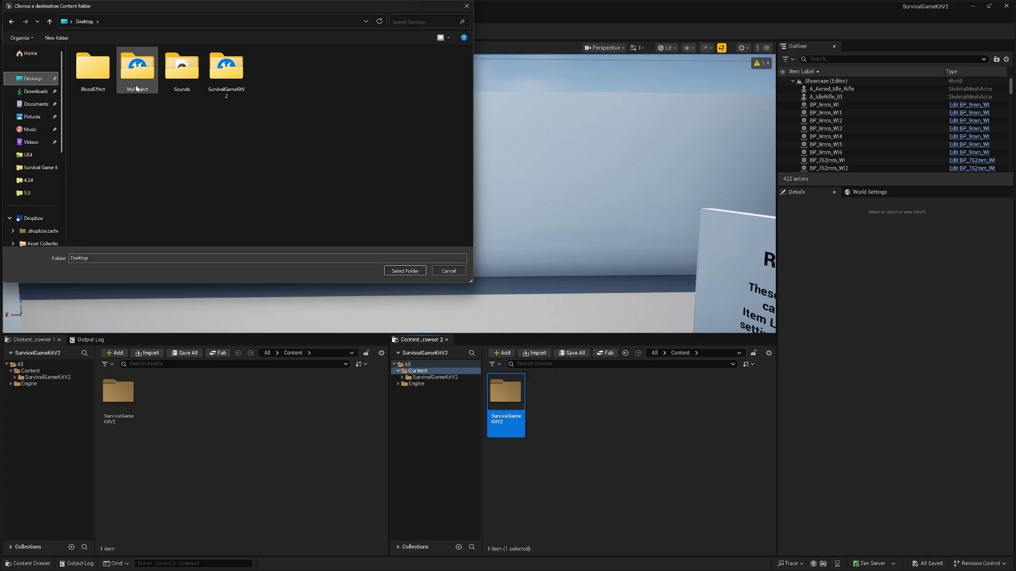
{"action": "double_click", "coordinate": [136, 79]}
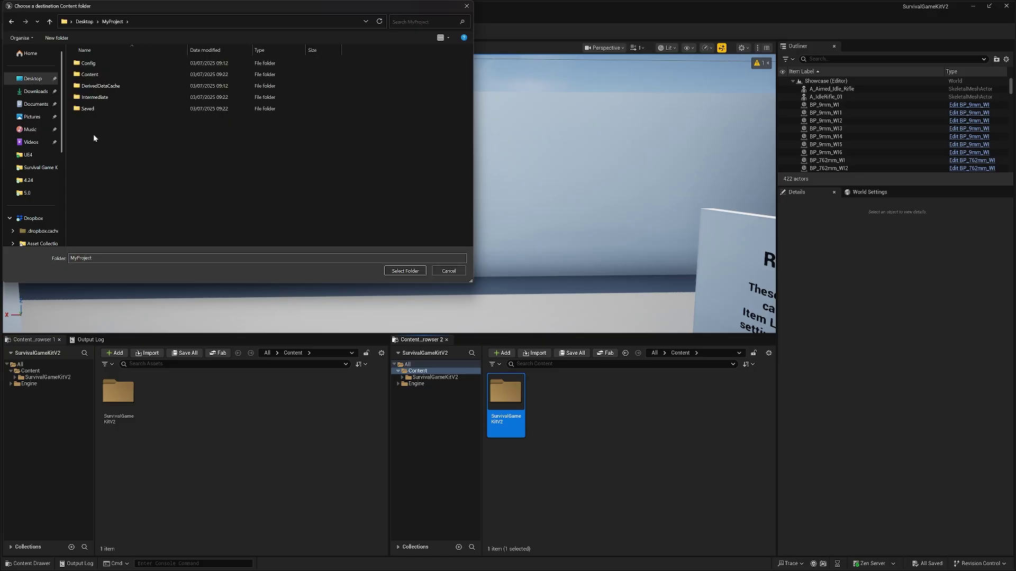
{"action": "double_click", "coordinate": [90, 74]}
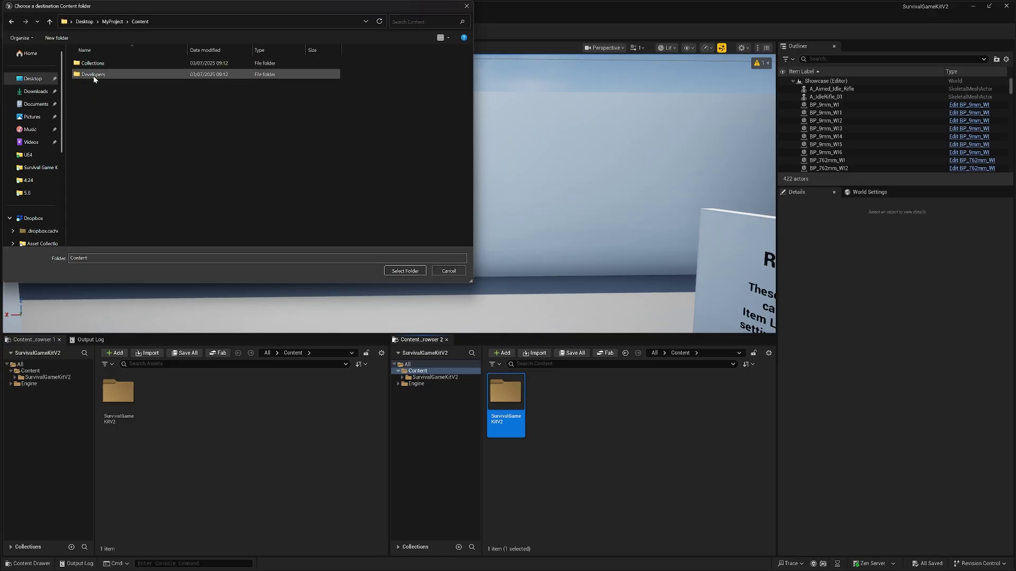
{"action": "left_click", "coordinate": [407, 271]}
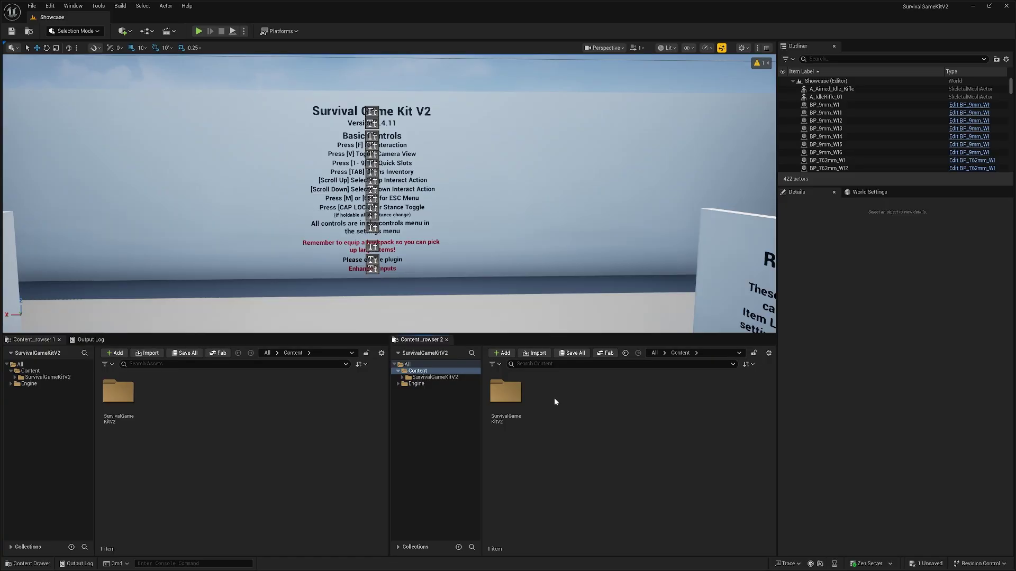
{"action": "key", "text": "alt+Tab"}
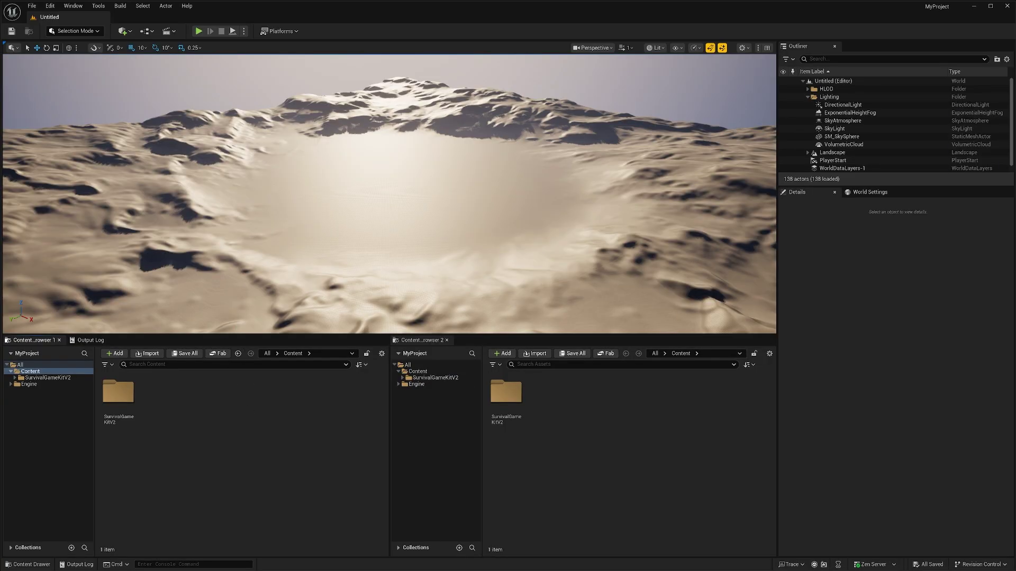
In Project Settings > Maps & Modes, choose BP_SGKGameMode as the Default GameMode
{"action": "left_click", "coordinate": [512, 400]}
{"action": "left_click", "coordinate": [570, 409]}
{"action": "left_click", "coordinate": [51, 6]}
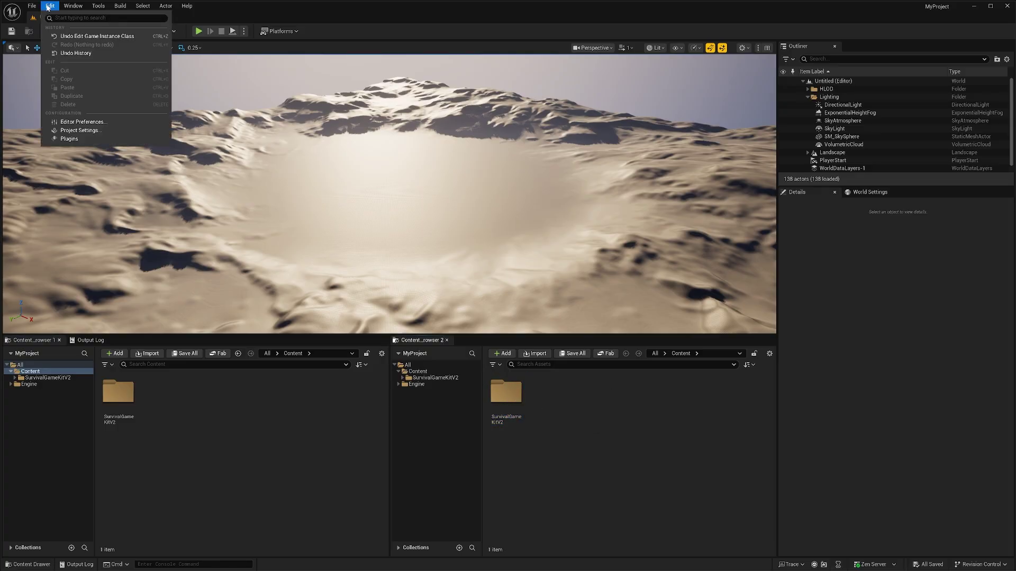
{"action": "left_click", "coordinate": [74, 130]}
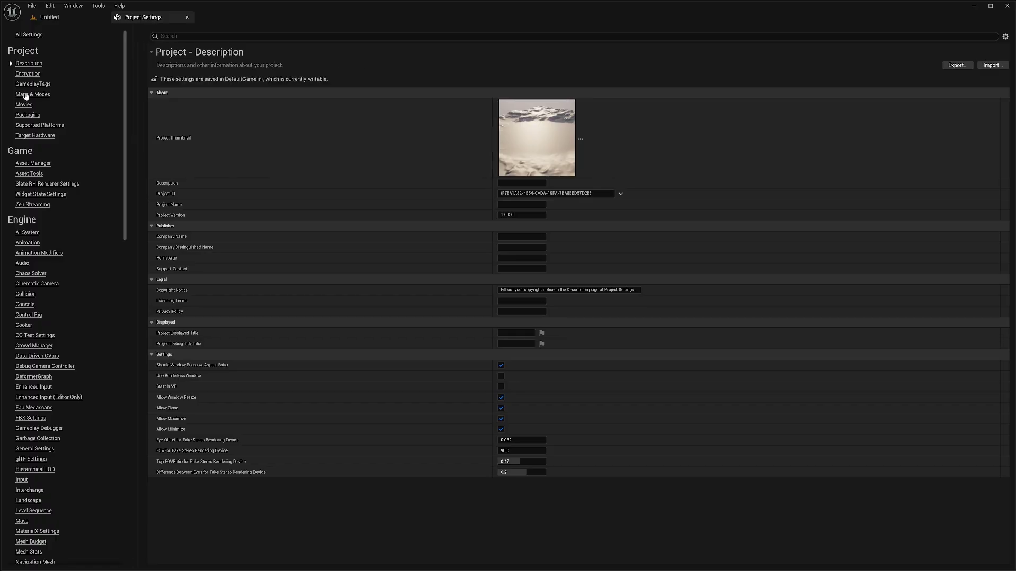
{"action": "left_click", "coordinate": [30, 94]}
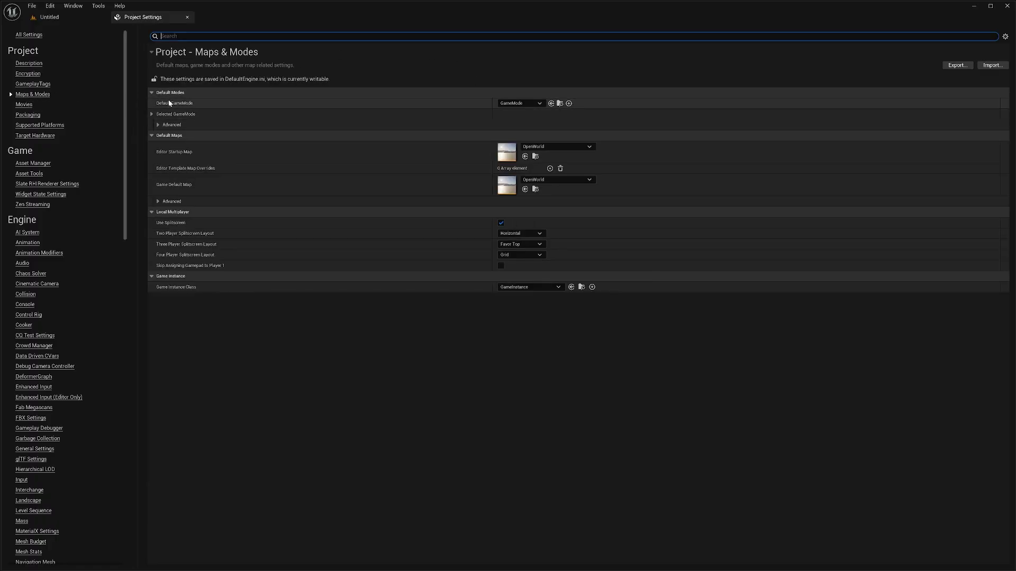
{"action": "left_click", "coordinate": [524, 104]}
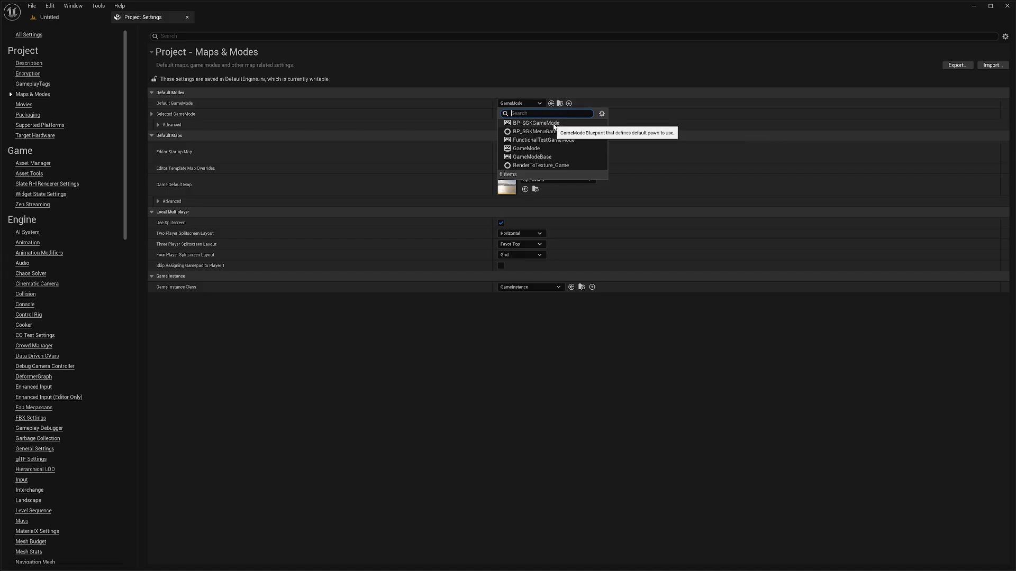
{"action": "left_click", "coordinate": [544, 124]}
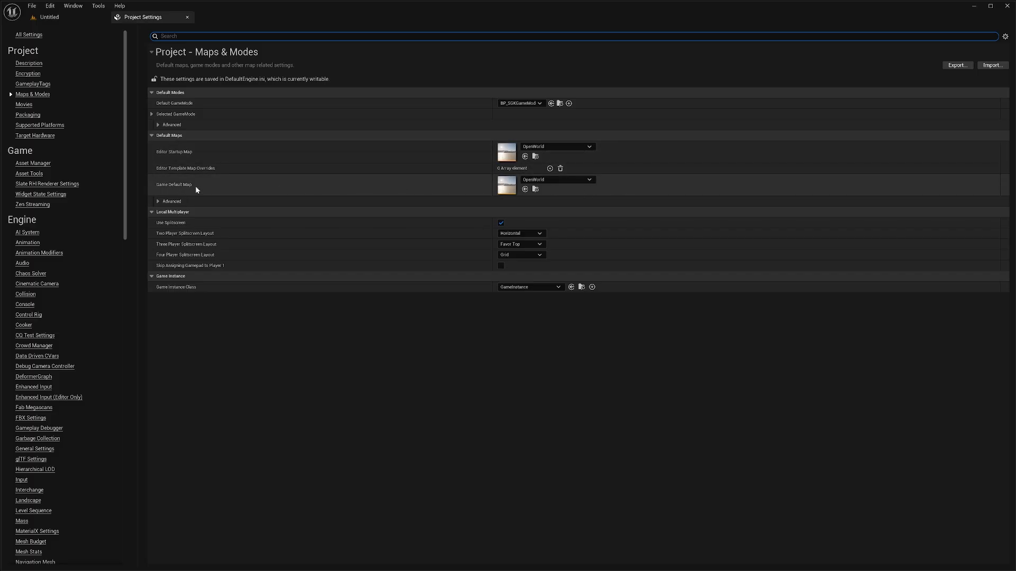
Set the Game Default Map to MenuMap and the Editor Startup Map to Showcase
{"action": "left_click", "coordinate": [567, 178]}
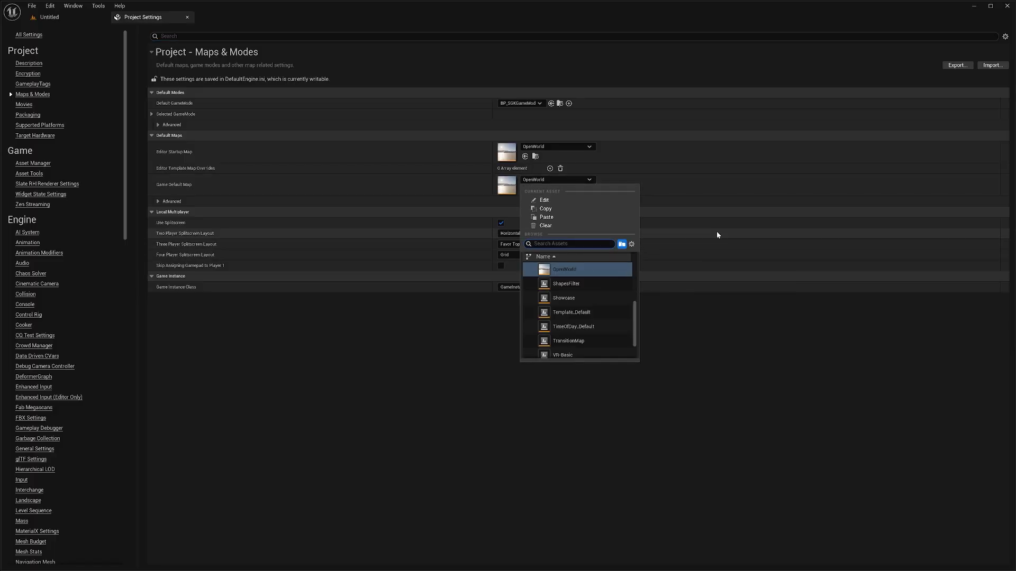
{"action": "type", "text": "ma"}
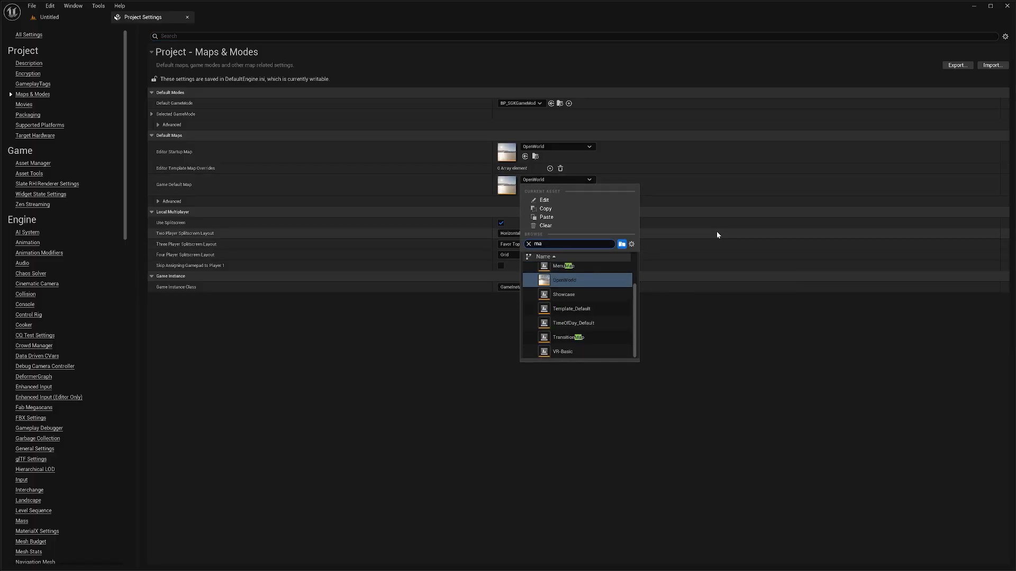
{"action": "left_click", "coordinate": [569, 269]}
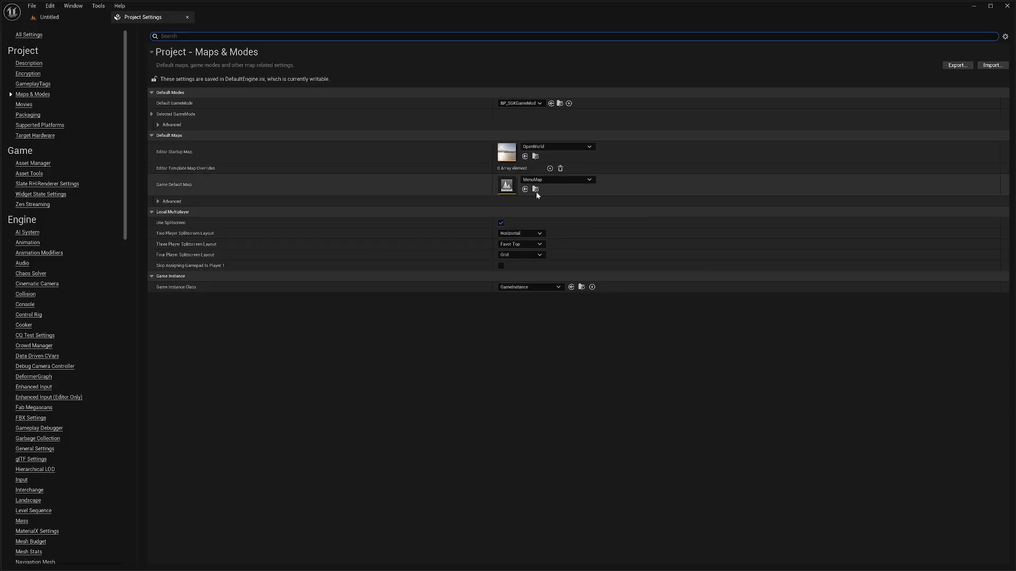
{"action": "left_click", "coordinate": [555, 148]}
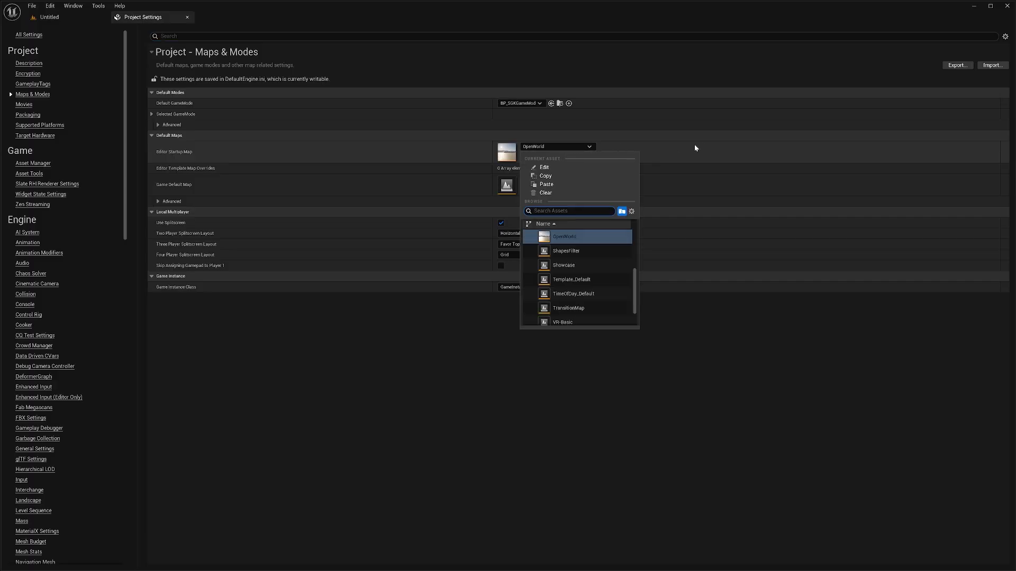
{"action": "type", "text": "show"}
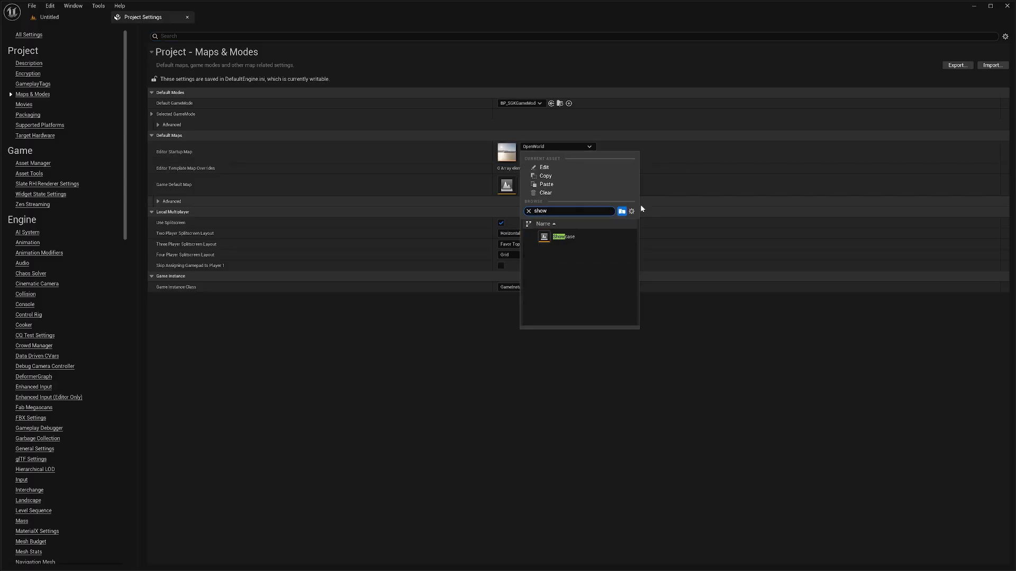
{"action": "left_click", "coordinate": [569, 240]}
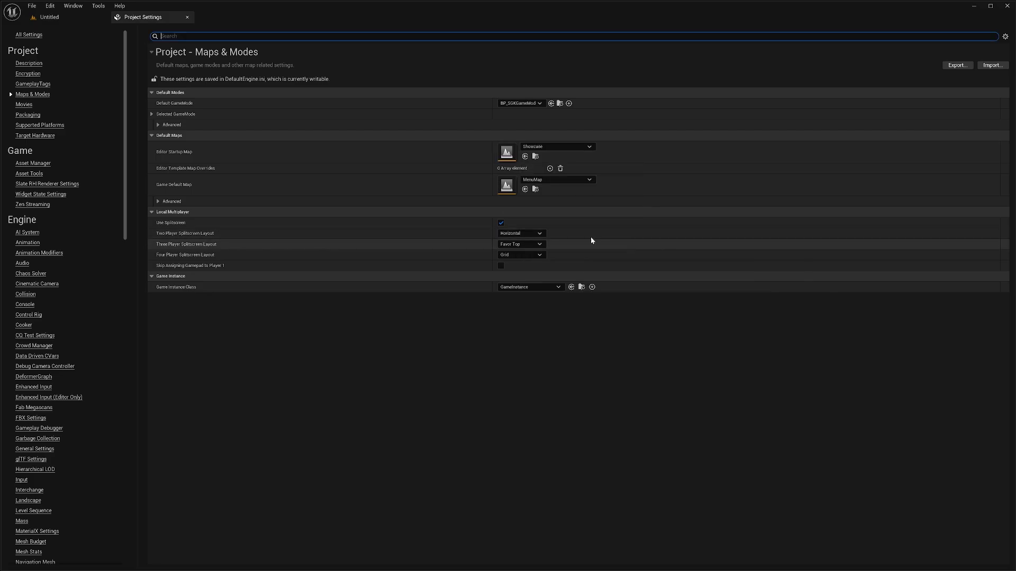
Make Showcase the Server Default Map and BP_SGKGameInstance the Game Instance Class
{"action": "left_click", "coordinate": [223, 203]}
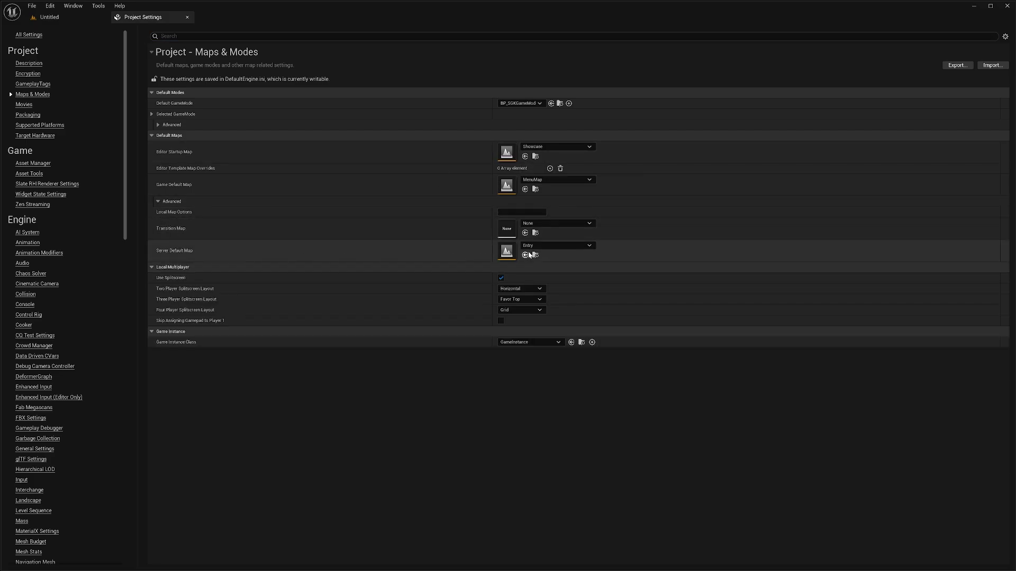
{"action": "left_click", "coordinate": [562, 246]}
{"action": "type", "text": "show"}
{"action": "left_click", "coordinate": [575, 338]}
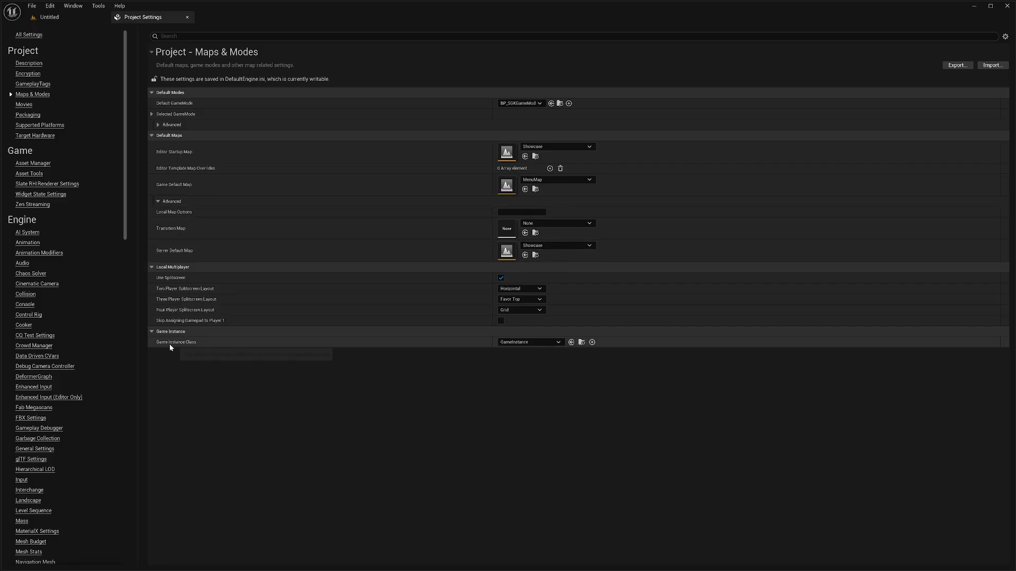
{"action": "left_click", "coordinate": [541, 343]}
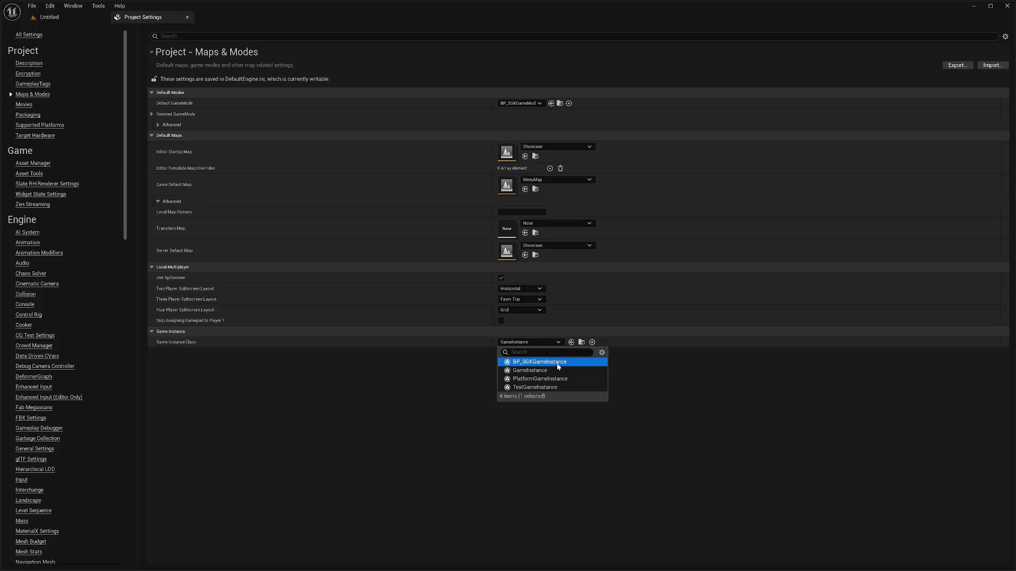
{"action": "left_click", "coordinate": [536, 362]}
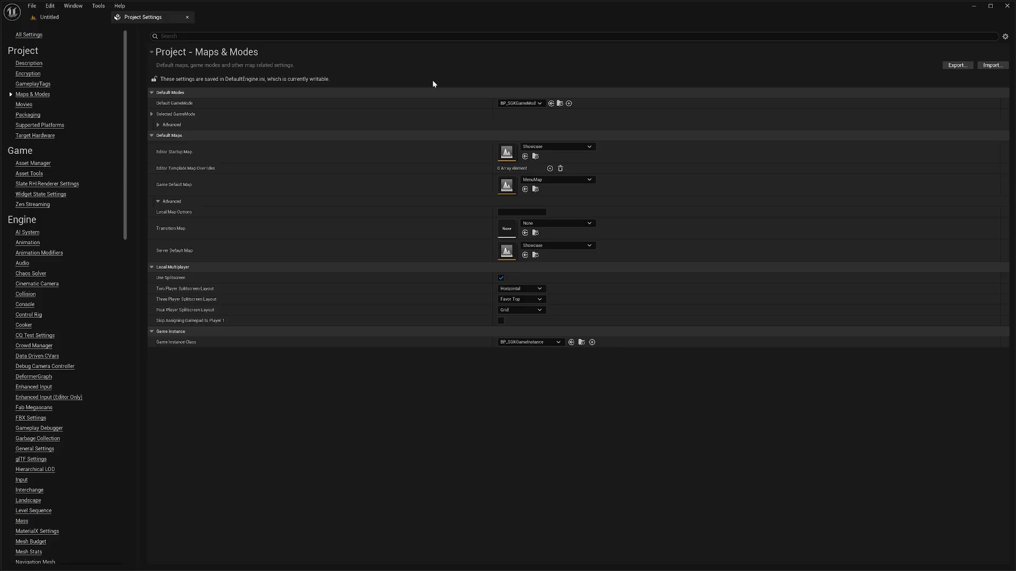
{"action": "left_click", "coordinate": [26, 295]}
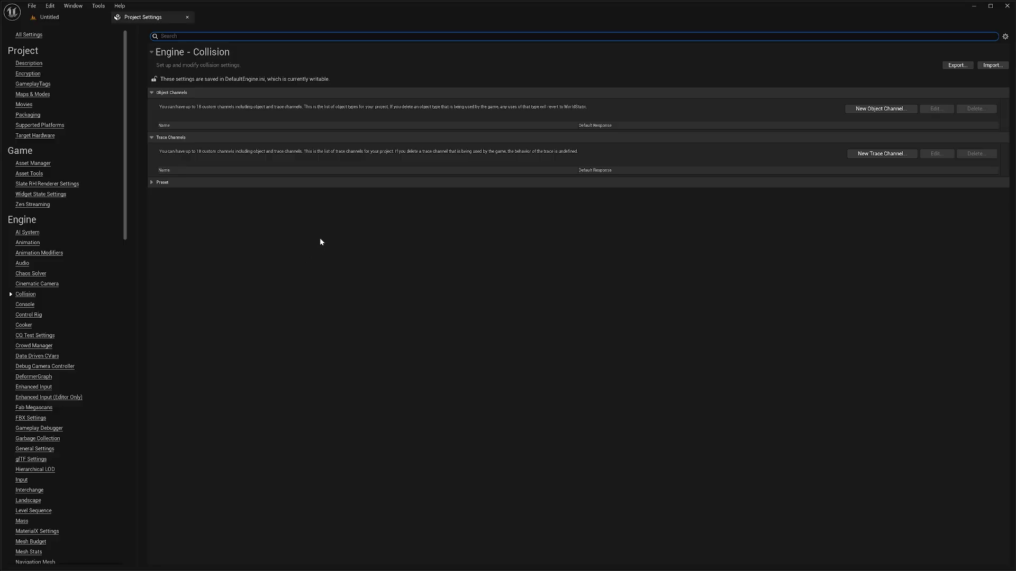
Expand the Preset collision profiles on the Collision settings page
{"action": "left_click", "coordinate": [154, 182]}
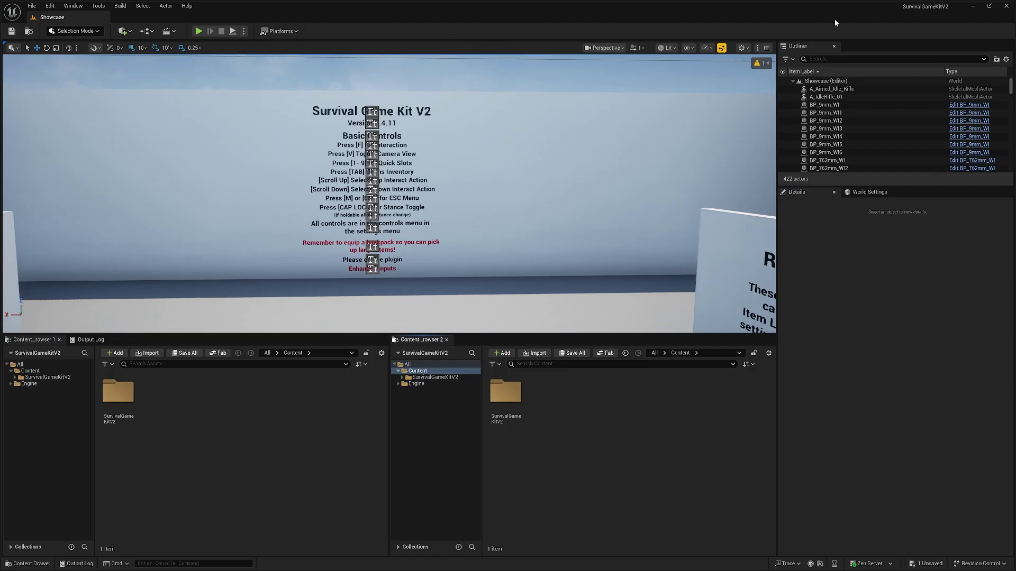
Unmaximize the SurvivalGameKitV2 editor so MyProject's Collision settings are visible again
{"action": "left_click_drag", "start_coordinate": [835, 22], "coordinate": [700, 109]}
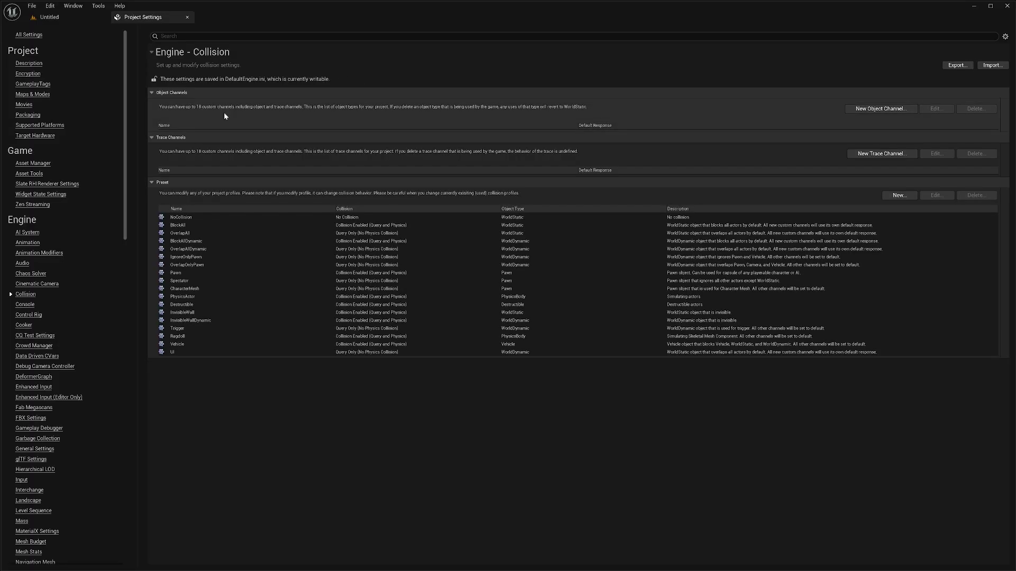
Add the Projectile, BuildPart and BuildGrid object channels, each defaulting to Block
{"action": "left_click", "coordinate": [881, 108]}
{"action": "type", "text": "Projectile"}
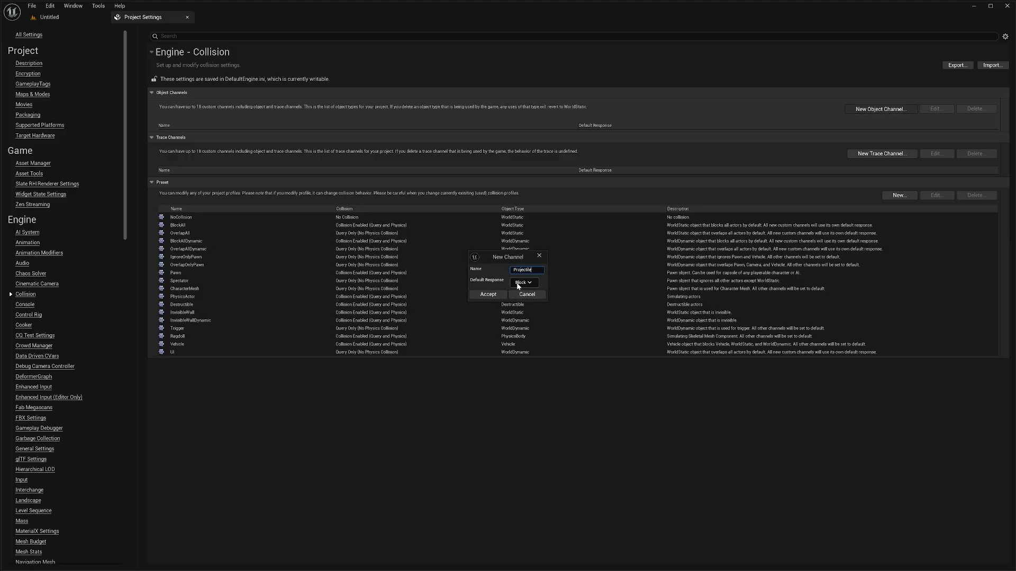
{"action": "left_click", "coordinate": [501, 298]}
{"action": "left_click", "coordinate": [874, 110]}
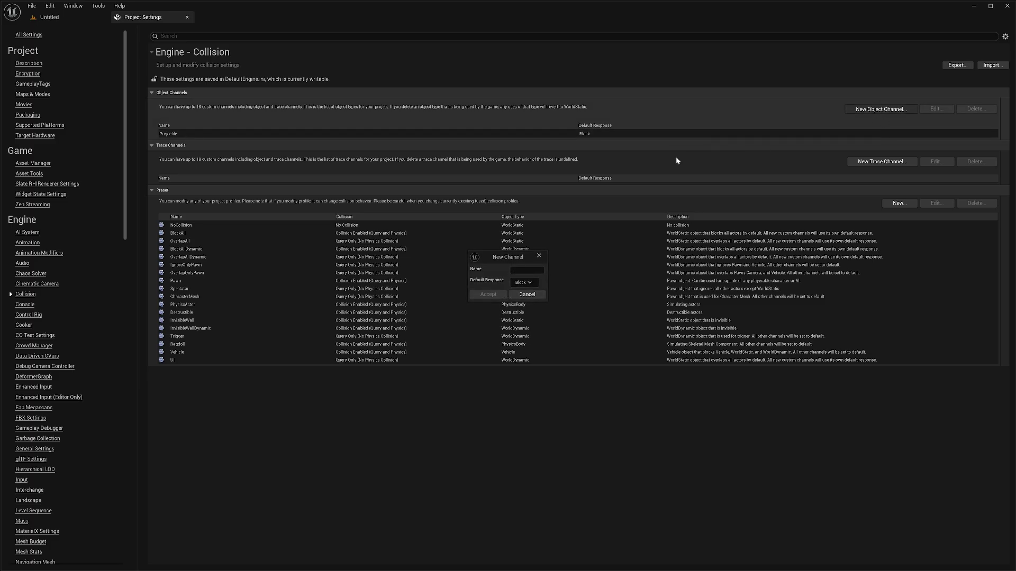
{"action": "type", "text": "BuildPart"}
{"action": "left_click", "coordinate": [490, 295]}
{"action": "left_click", "coordinate": [853, 110]}
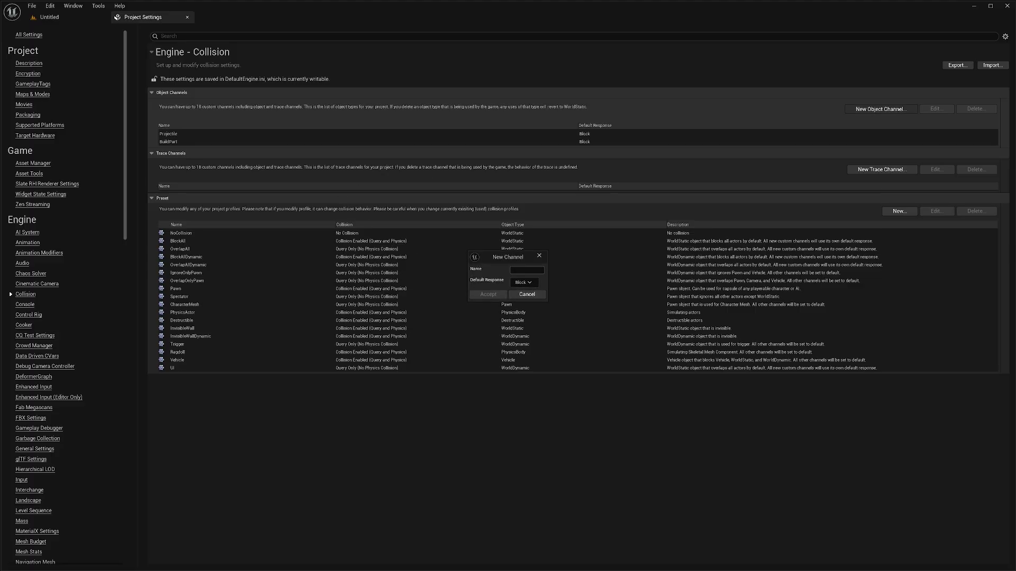
{"action": "type", "text": "BuildGrid"}
{"action": "left_click", "coordinate": [502, 294]}
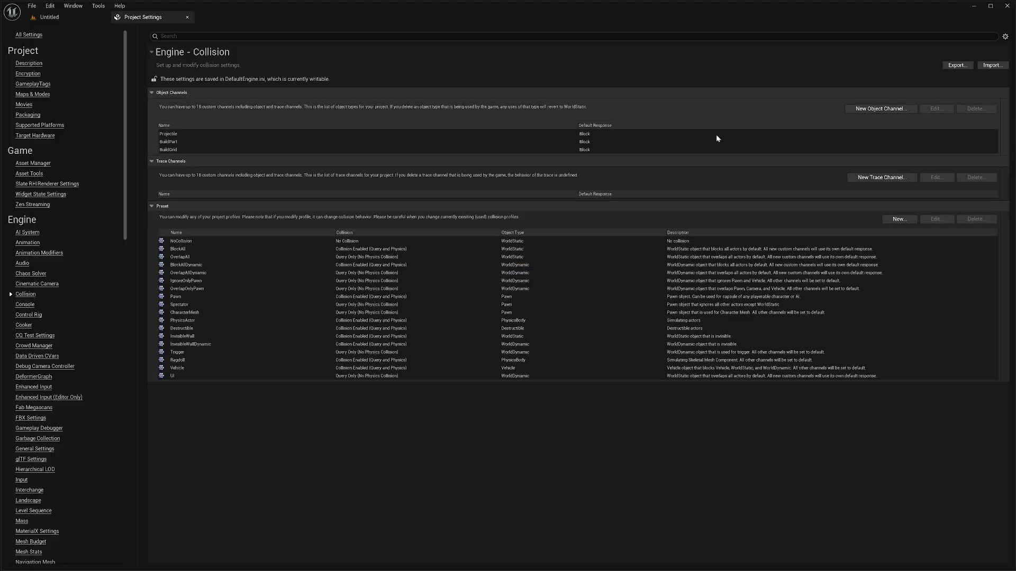
Add the Interaction, Weapon and Grid trace channels, each defaulting to Block
{"action": "left_click", "coordinate": [877, 178]}
{"action": "type", "text": "Interaction"}
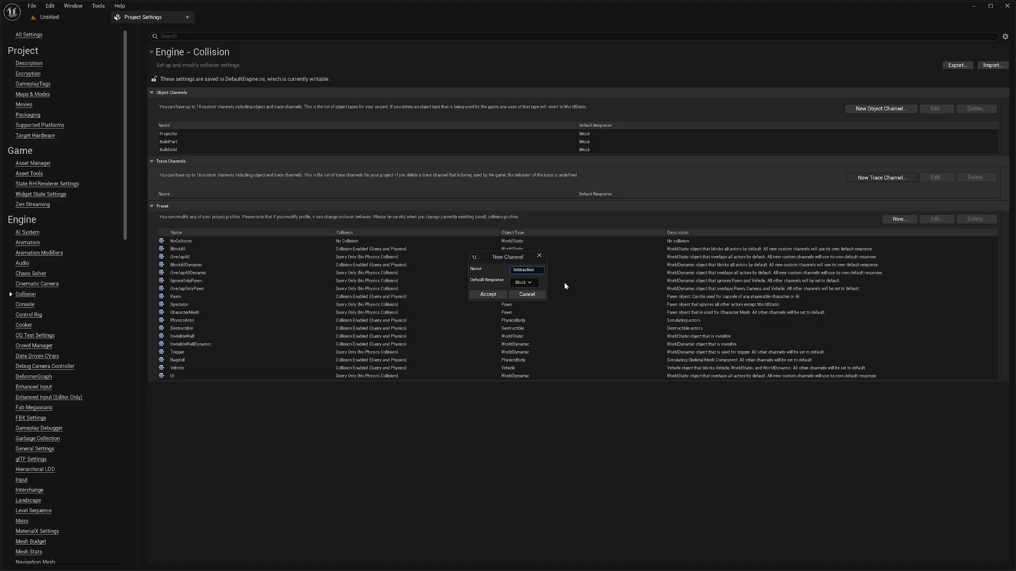
{"action": "left_click", "coordinate": [487, 295]}
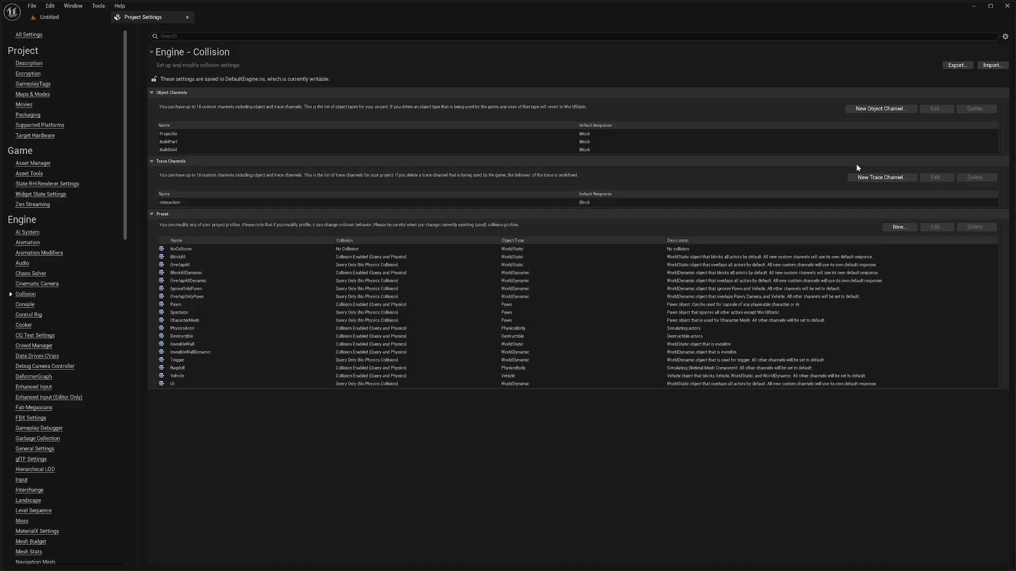
{"action": "left_click", "coordinate": [862, 177]}
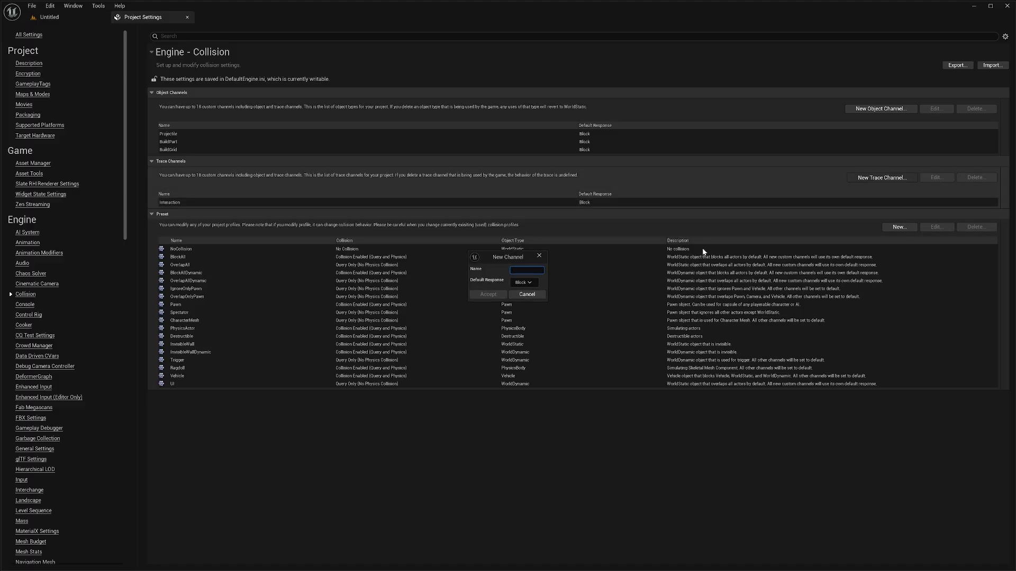
{"action": "type", "text": "Weapon"}
{"action": "left_click", "coordinate": [488, 295]}
{"action": "left_click", "coordinate": [880, 178]}
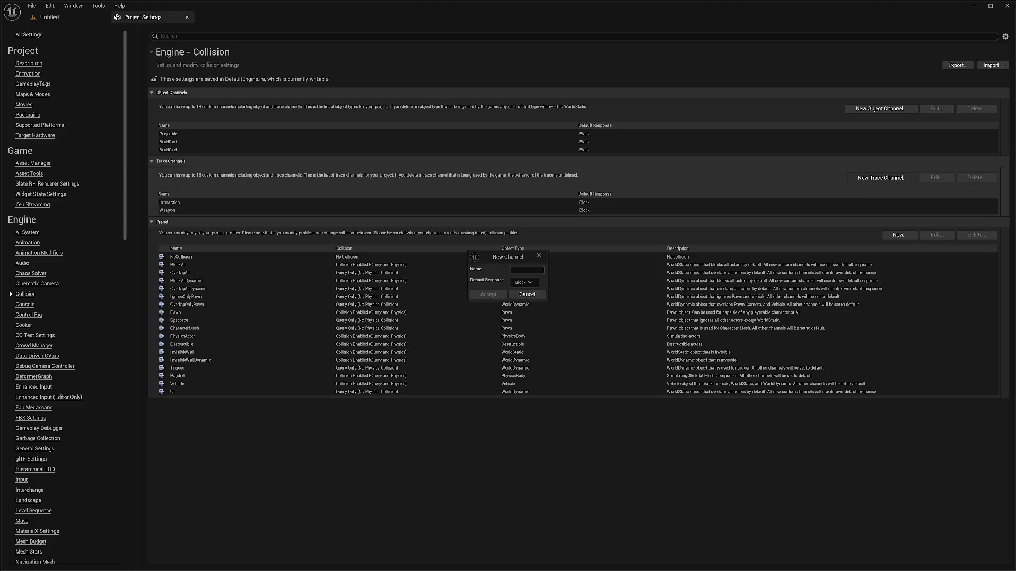
{"action": "type", "text": "Grid"}
{"action": "left_click", "coordinate": [489, 294]}
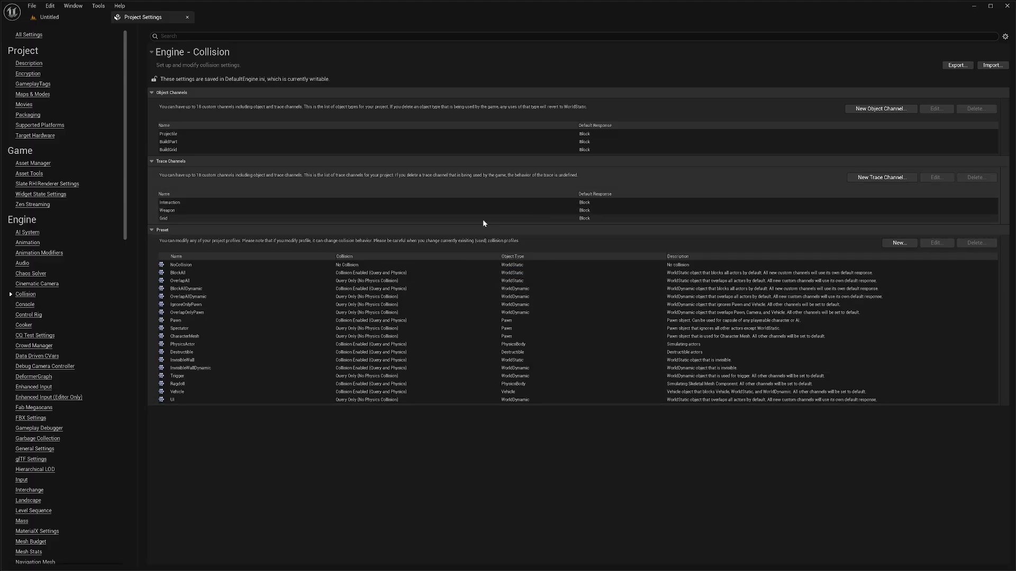